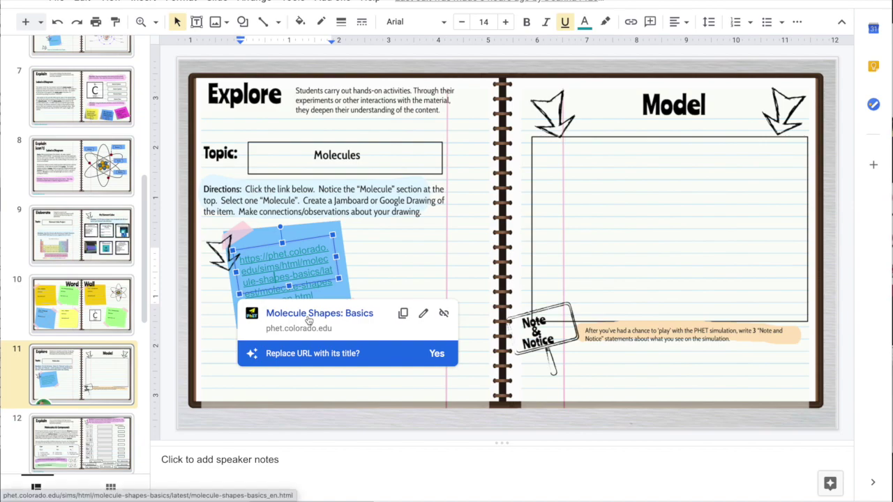
Step: Follow the Molecule Shapes: Basics link on slide 11 to launch the PhET simulation
click(309, 319)
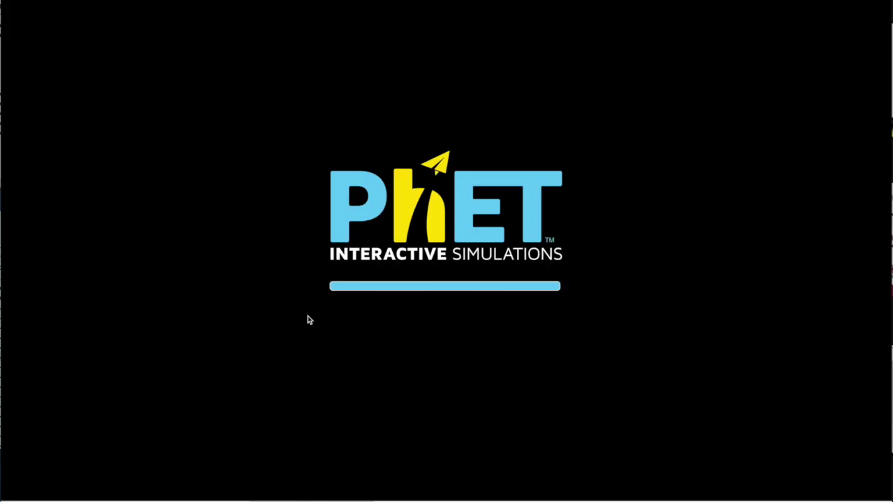
Step: Switch to Real Molecules, choose PCl5, and rotate it into a clear 3-D view
click(588, 216)
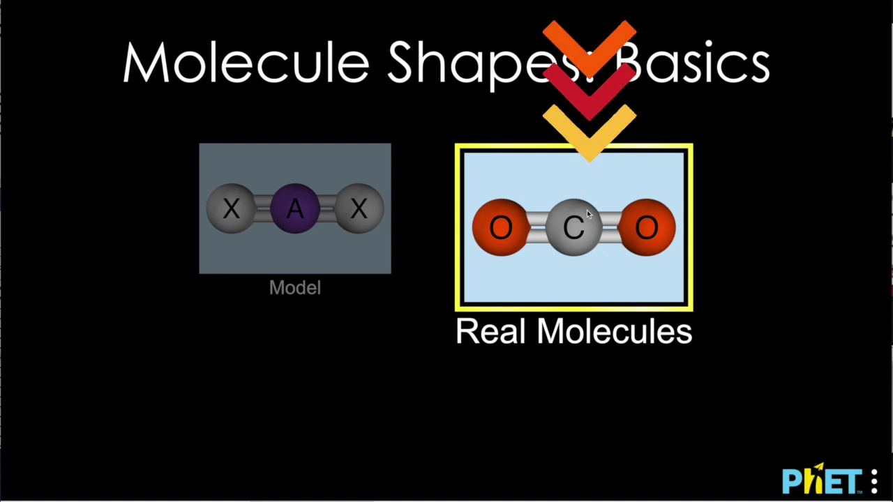
click(566, 245)
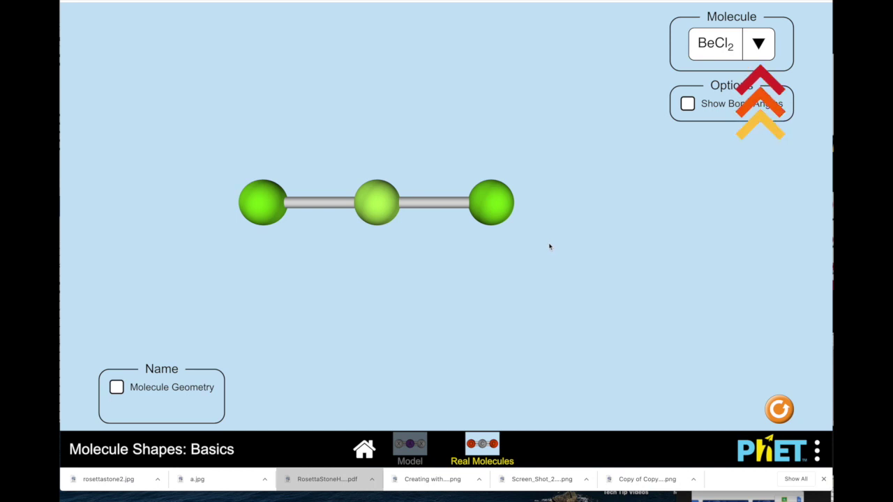
click(725, 43)
click(706, 157)
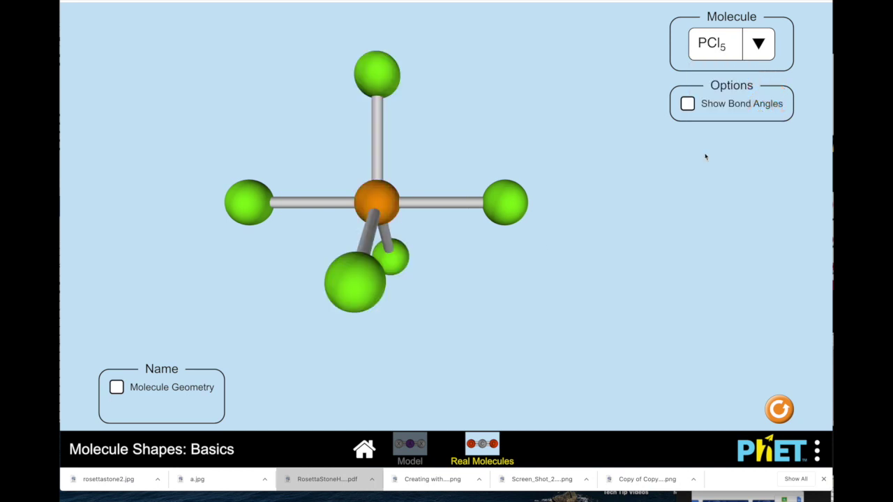
mouse_move(518, 221)
mouse_down()
mouse_move(421, 251)
mouse_move(530, 210)
mouse_move(642, 188)
mouse_move(435, 265)
mouse_move(453, 230)
mouse_move(464, 119)
mouse_move(506, 295)
mouse_move(422, 208)
mouse_move(339, 364)
mouse_move(646, 148)
mouse_move(524, 186)
mouse_move(545, 236)
mouse_move(534, 219)
mouse_up()
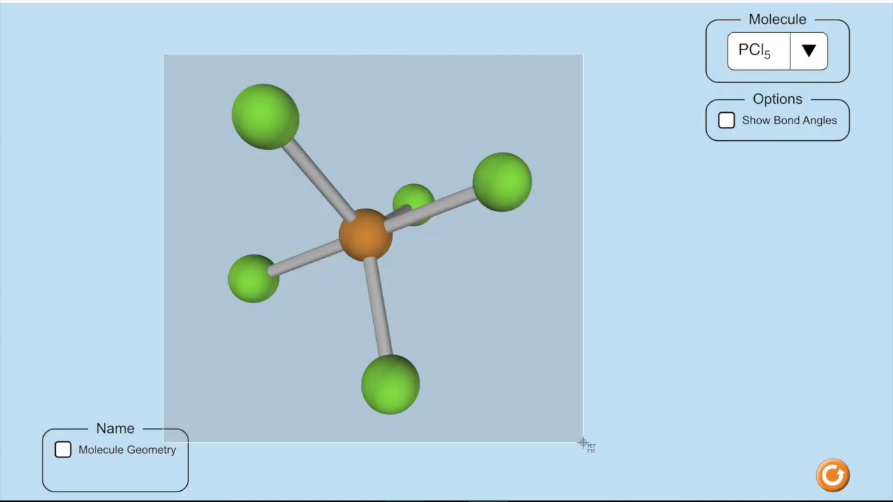
Step: Take a rectangular screenshot of the PCl5 molecule view
drag(583, 443, 584, 447)
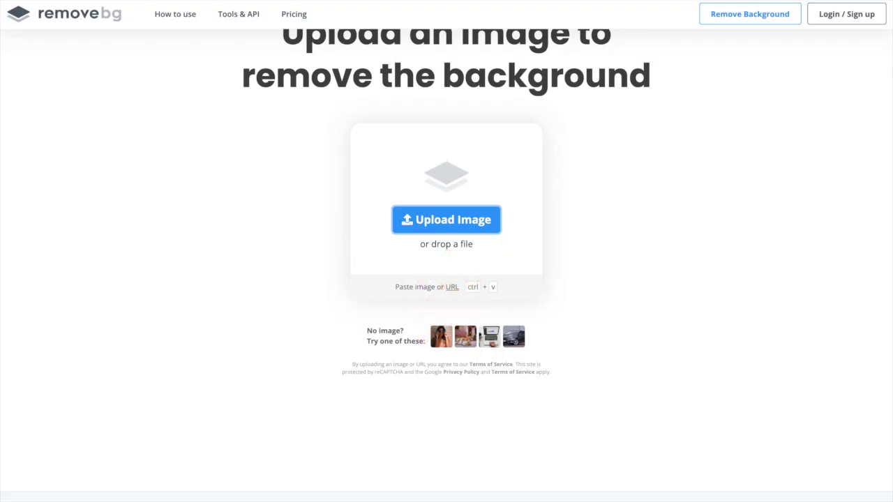
Step: Upload the molecule screenshot to remove.bg and download the transparent-background image
drag(872, 84, 534, 194)
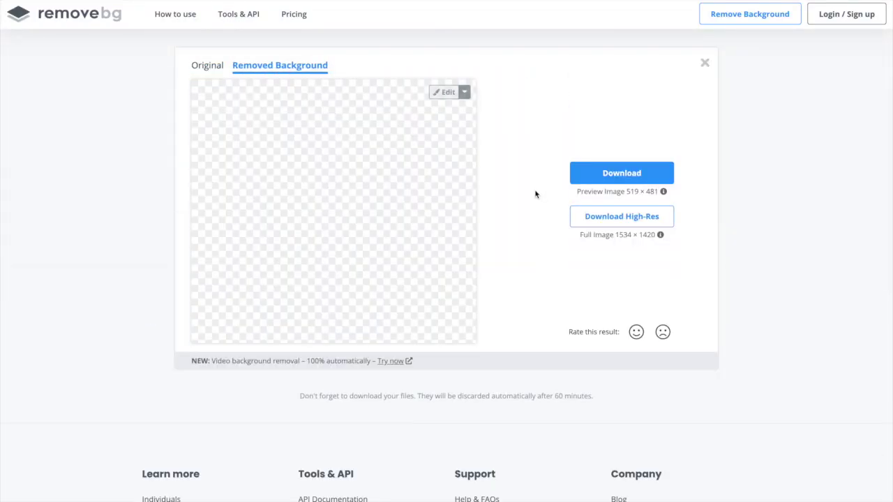
click(609, 175)
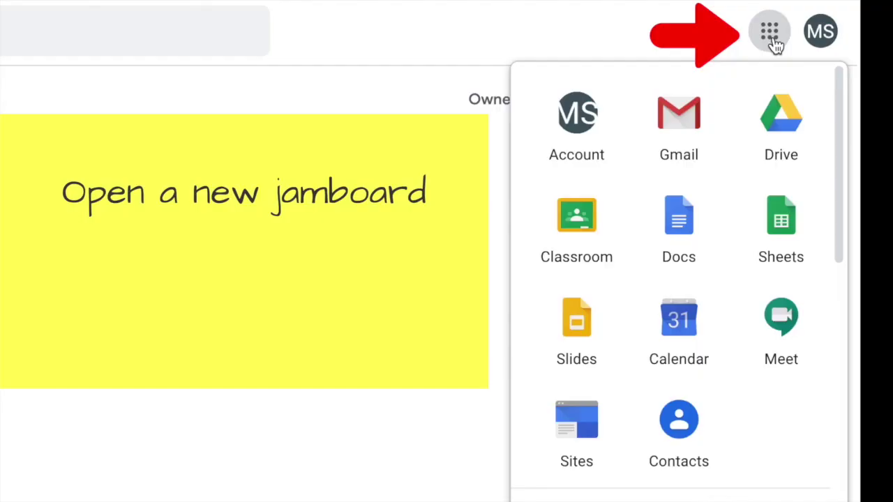
Step: Open Jamboard from the Google apps grid and create a new blank Jam
scroll(743, 192, down, 3)
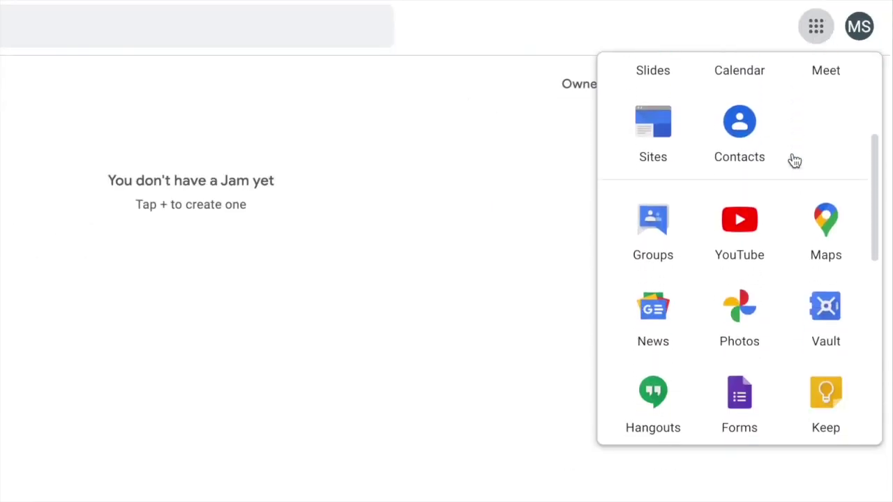
scroll(795, 160, down, 3)
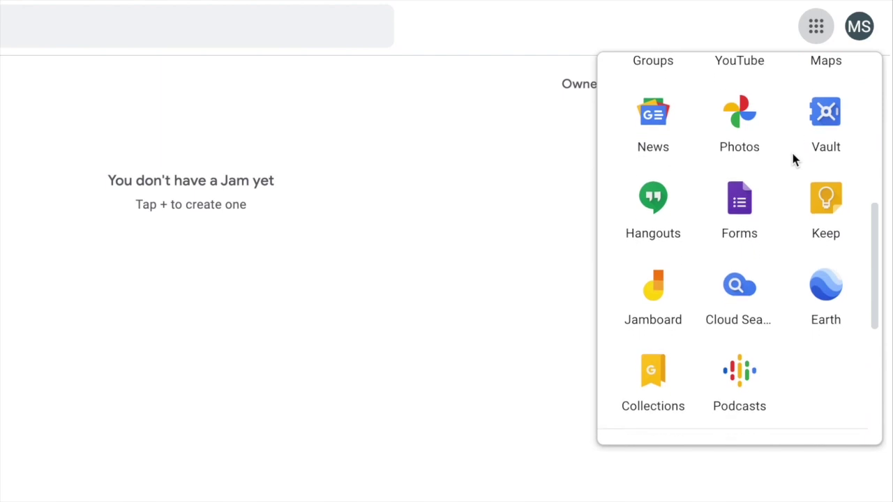
click(617, 293)
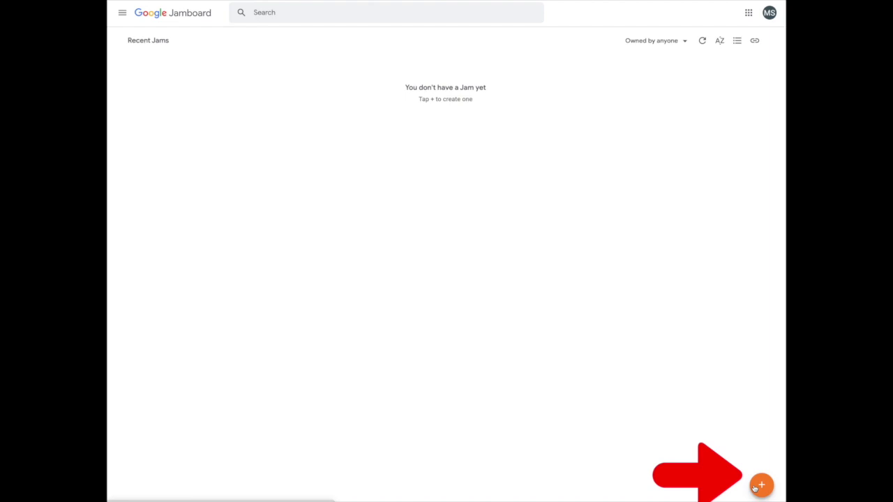
click(759, 486)
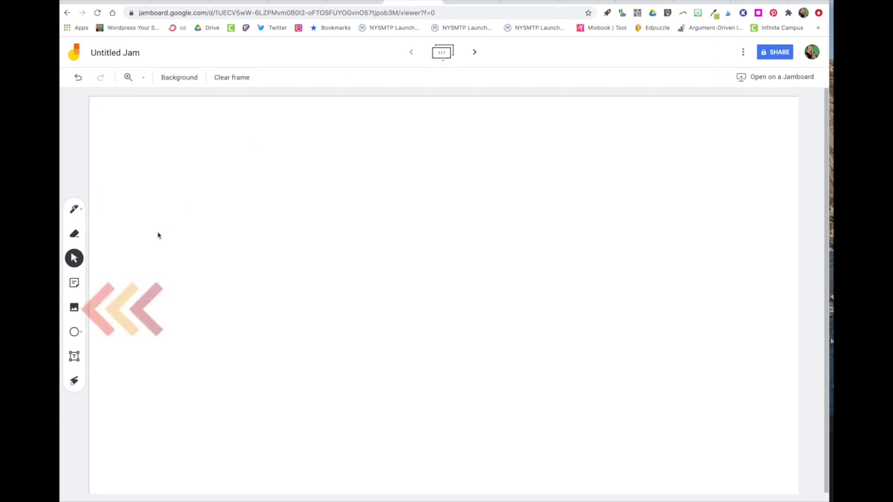
Step: Insert the background-free molecule image onto the frame, enlarge it and move it toward the centre
click(79, 309)
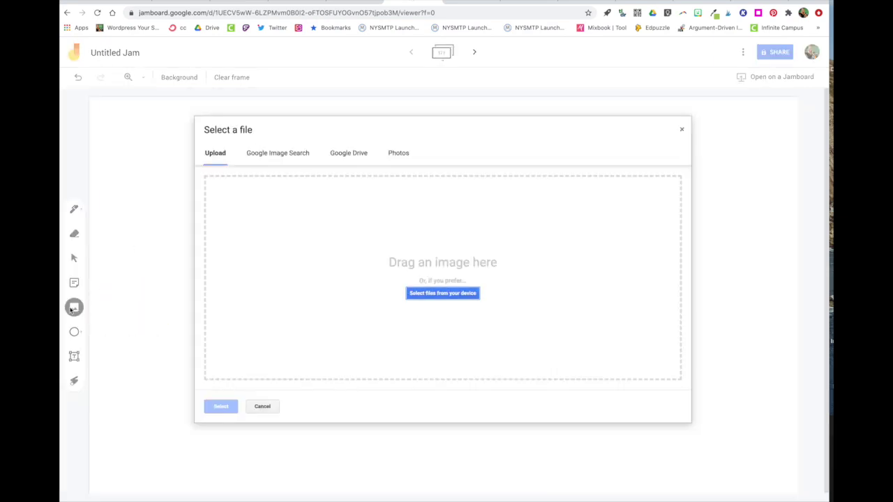
drag(161, 389, 424, 298)
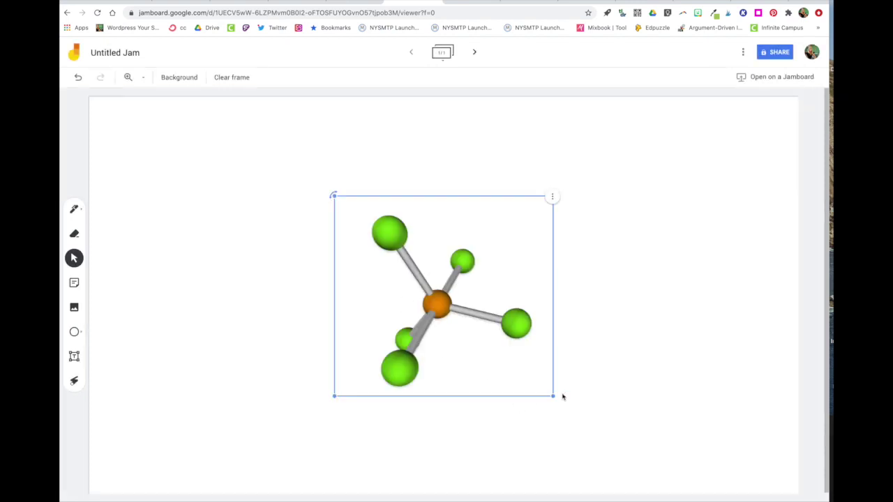
drag(554, 396, 529, 359)
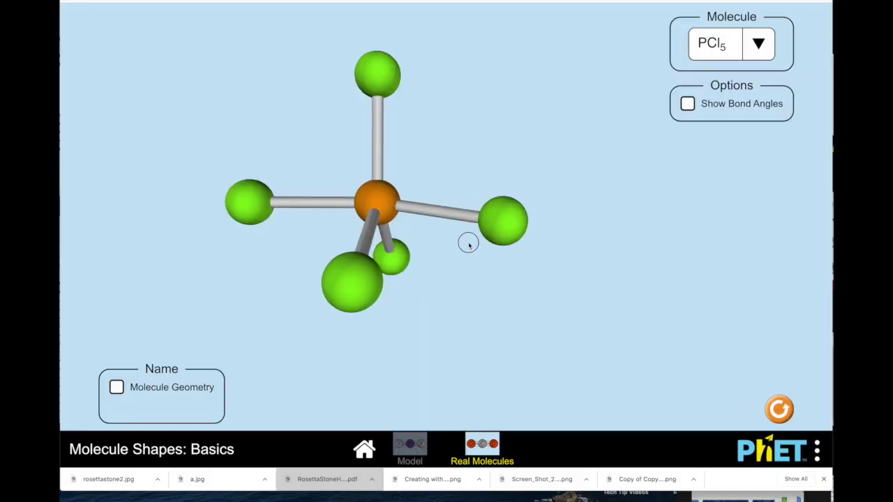
Step: Rotate the PCl5 model to view the central P and its five Cl atoms from several angles
drag(467, 241, 578, 148)
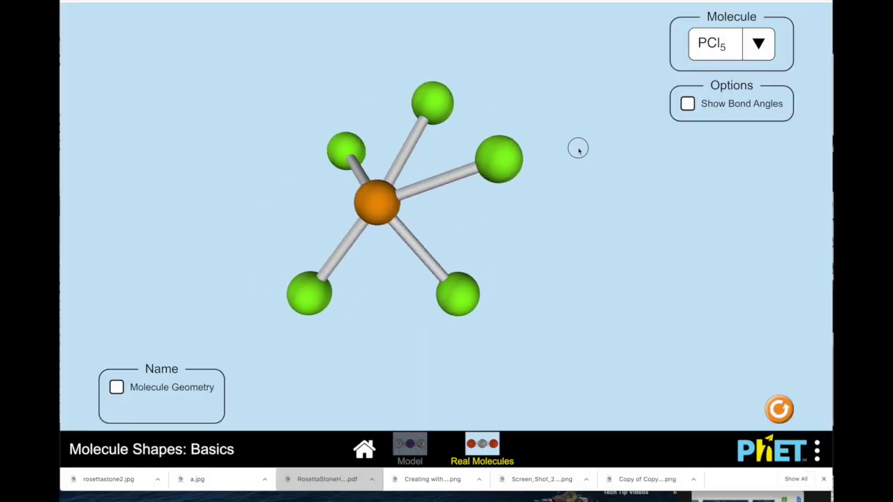
mouse_move(578, 148)
mouse_down()
mouse_move(634, 181)
mouse_move(435, 263)
mouse_move(448, 143)
mouse_move(470, 126)
mouse_move(578, 148)
mouse_up()
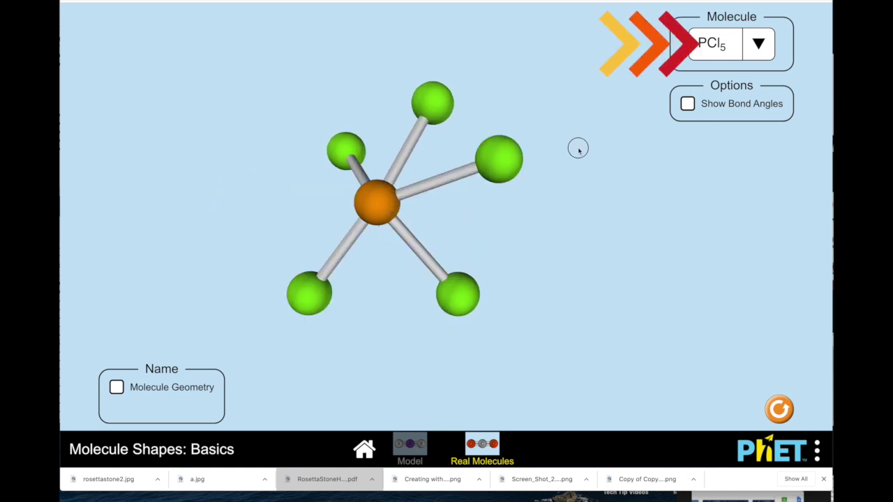
drag(578, 147, 438, 126)
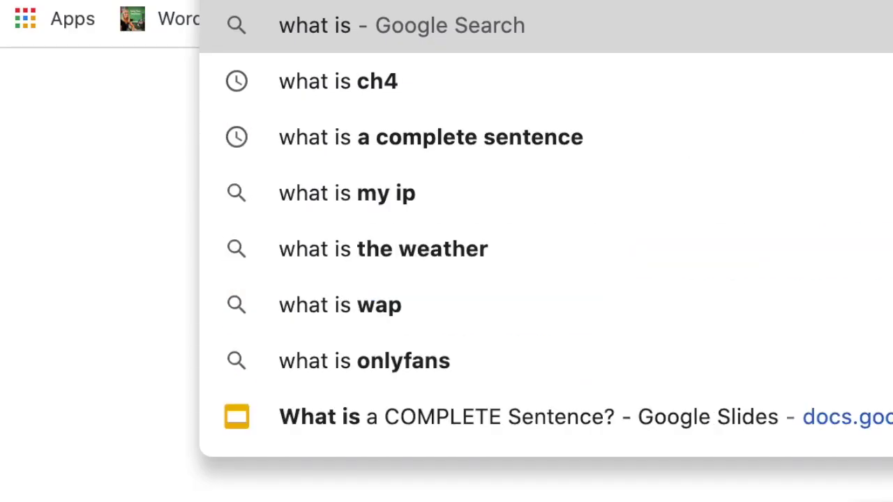
Step: Search 'what is pcl5' and copy 'Phosphorus pentachloride' from the Wikipedia result title
text(pcl5)
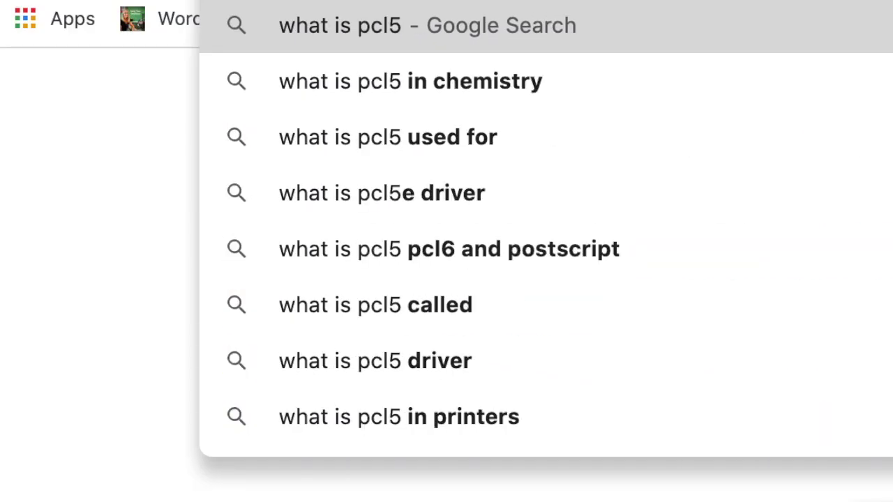
key(Return)
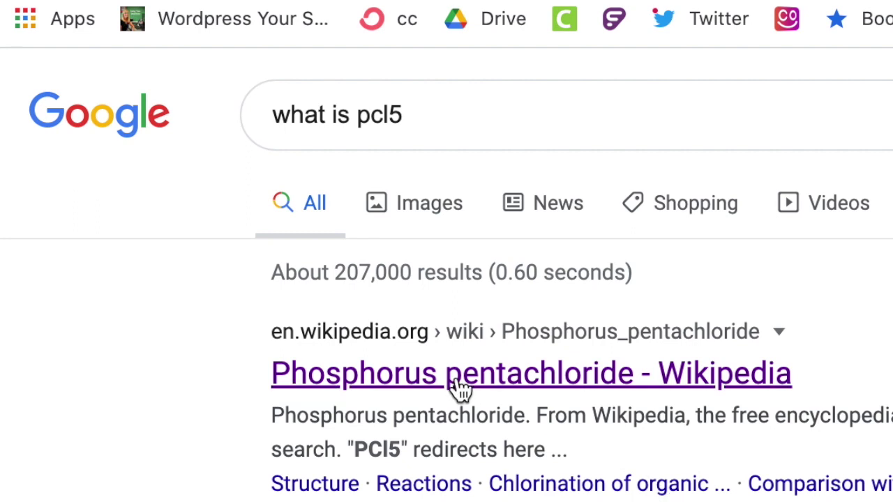
click(268, 368)
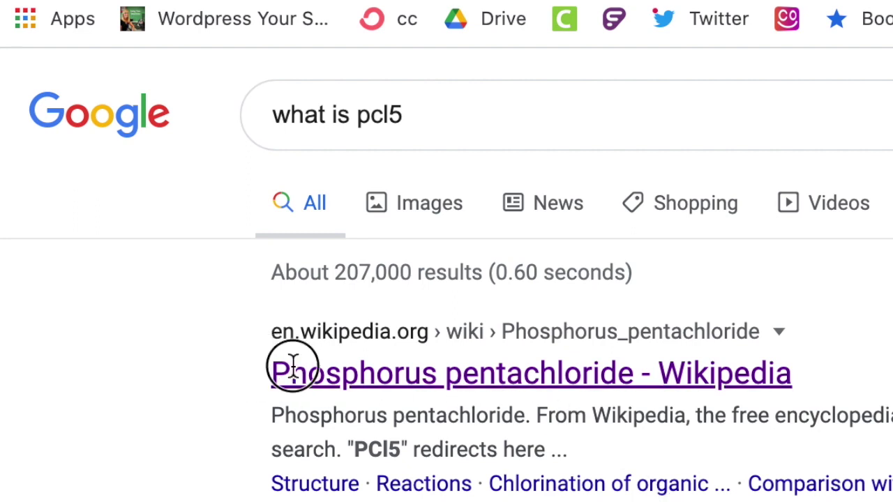
drag(293, 367, 630, 368)
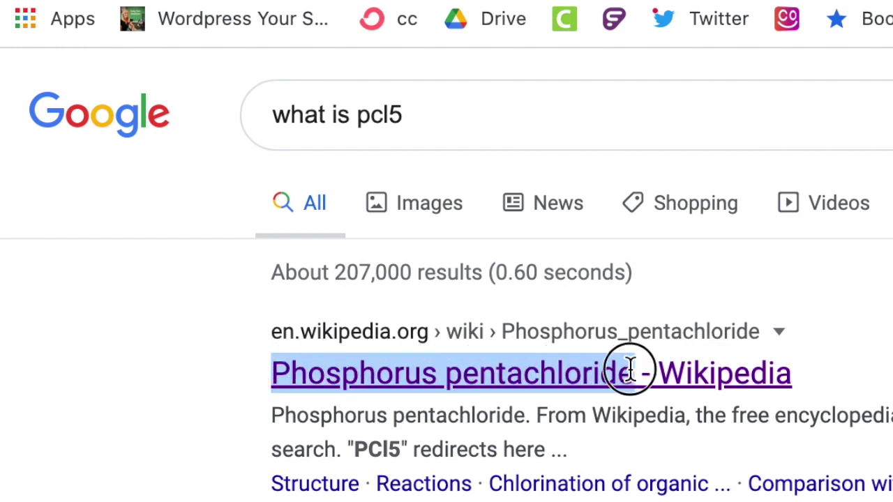
key(ctrl+c)
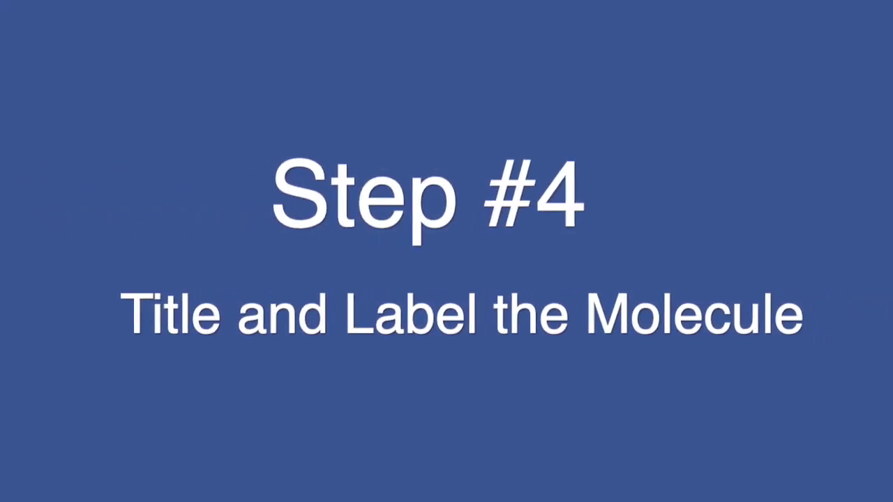
Step: Paste 'Phosphorus pentachloride' as a text box sized to fit on one line near the top
key(ctrl+v)
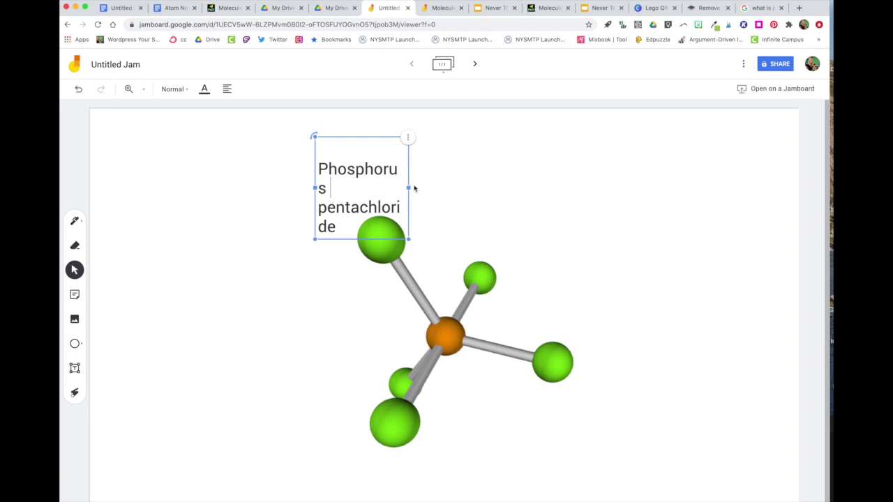
drag(409, 188, 584, 158)
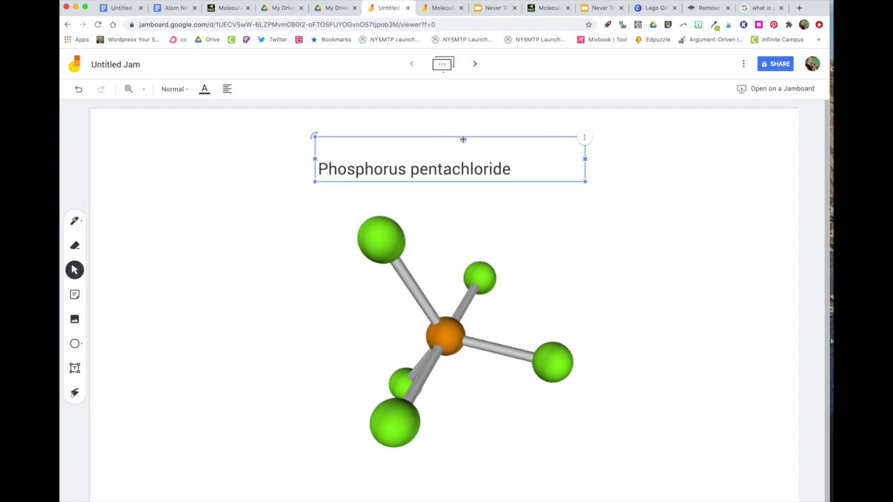
drag(462, 140, 462, 123)
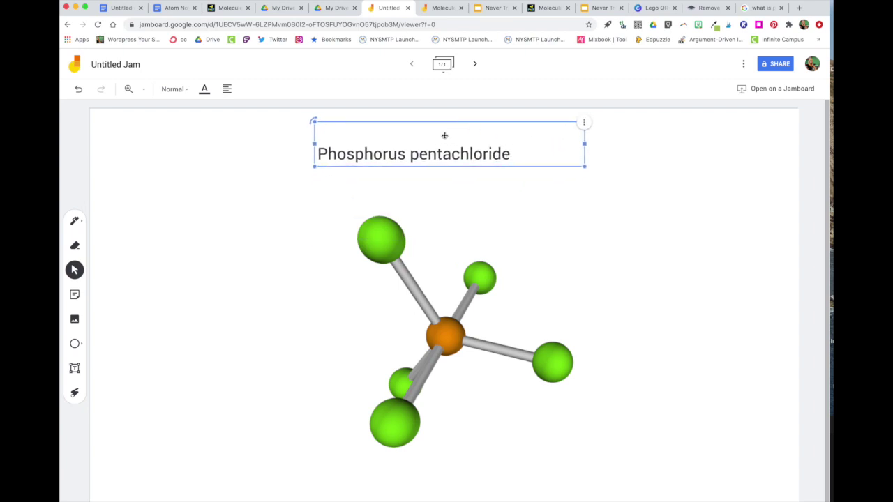
drag(584, 143, 518, 143)
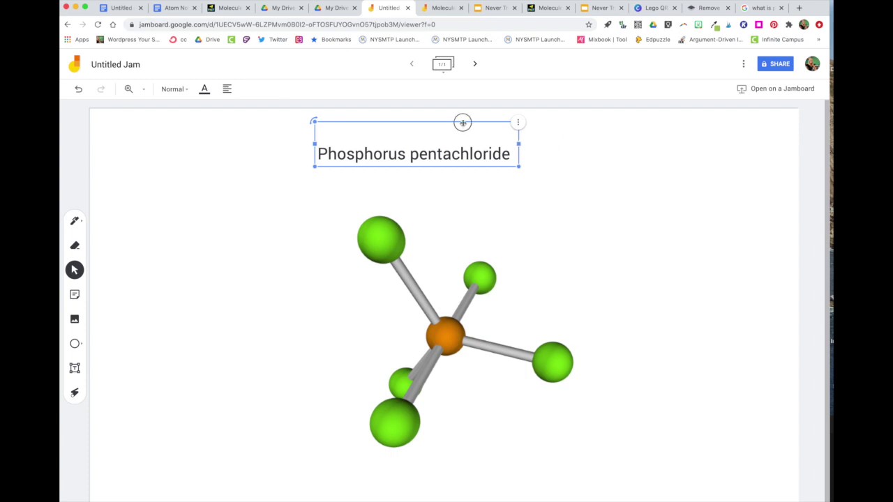
drag(463, 123, 498, 110)
Step: Apply the Title text style to the name and centre it above the molecule
click(174, 89)
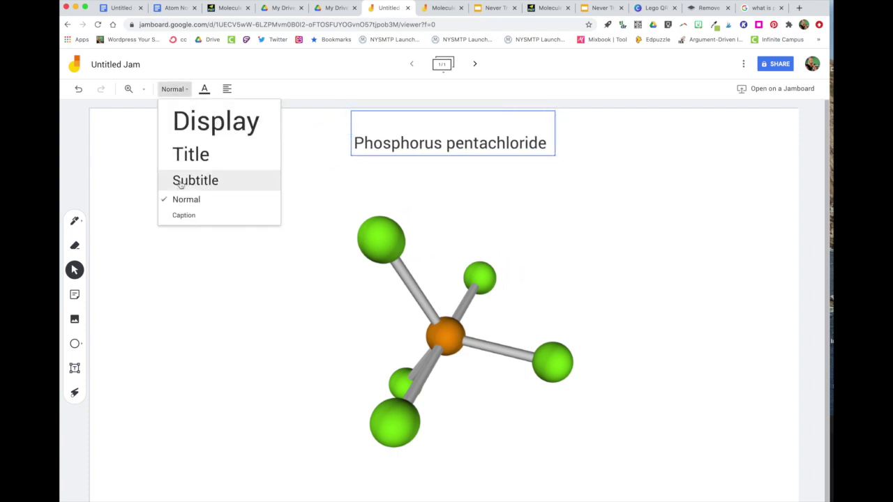
click(186, 160)
drag(424, 145, 376, 116)
click(343, 283)
click(240, 268)
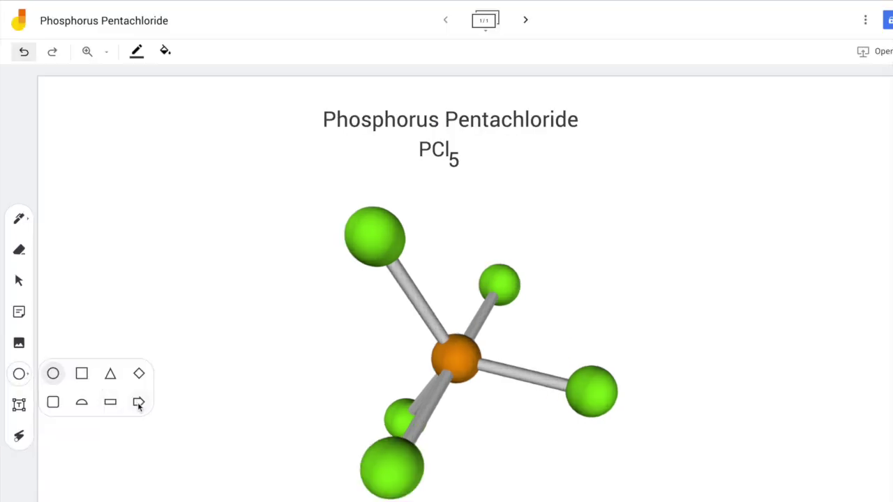
Step: Draw an arrow pointing at the top chlorine with a green outline and light green fill
click(139, 400)
drag(278, 220, 344, 252)
click(136, 51)
click(195, 79)
click(165, 51)
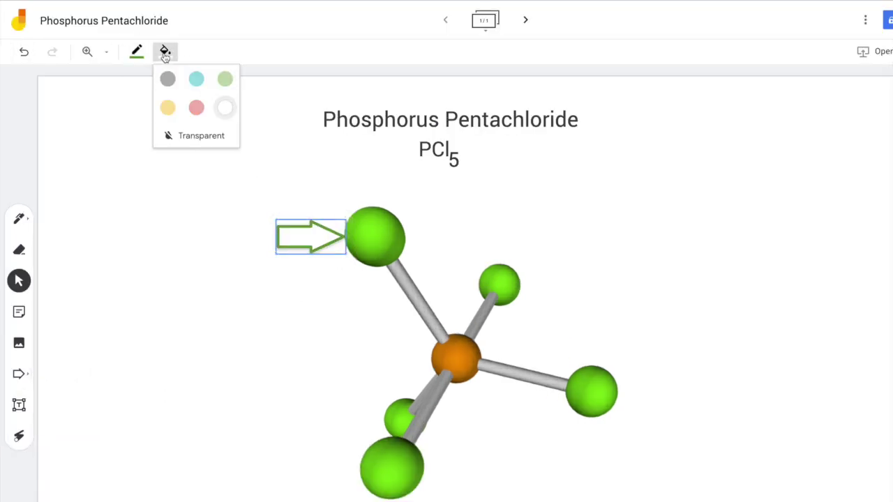
click(227, 78)
click(179, 191)
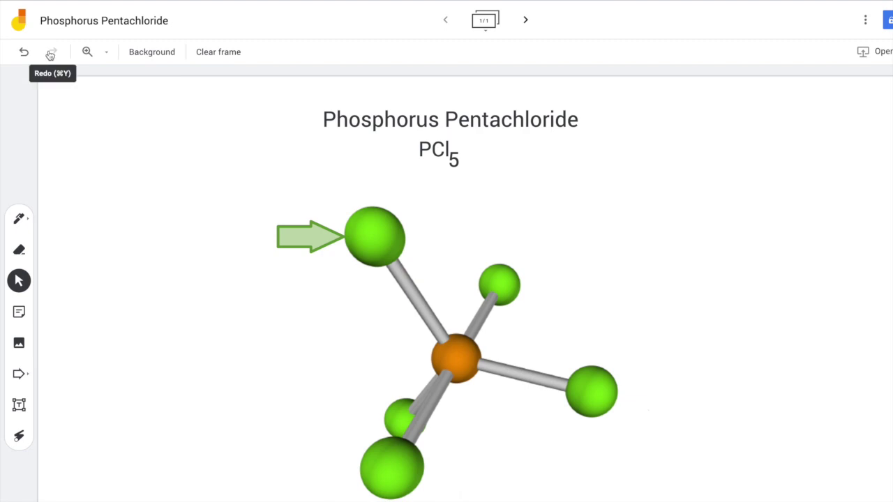
Step: Copy and duplicate the green arrow, placing copies beside the lower chlorines
click(310, 235)
key(ctrl+c)
key(ctrl+v)
drag(328, 255, 343, 416)
right_click(372, 404)
click(399, 405)
right_click(351, 448)
click(389, 456)
Step: Move an arrow copy to the upper-right chlorine, rotate it to point left, and duplicate it
drag(341, 487, 556, 269)
drag(604, 292, 660, 421)
right_click(560, 277)
click(549, 299)
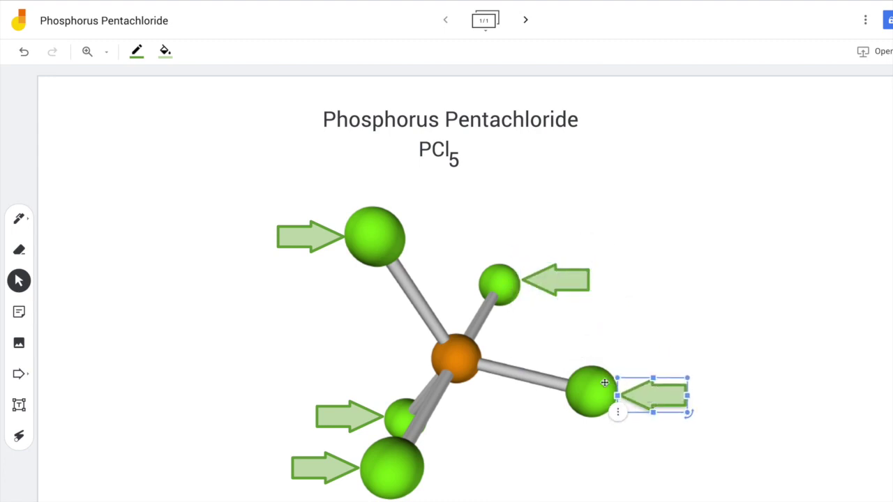
Step: Add a 'Chlorine' text label left of the top arrow
click(19, 404)
click(201, 233)
text(Chlorine)
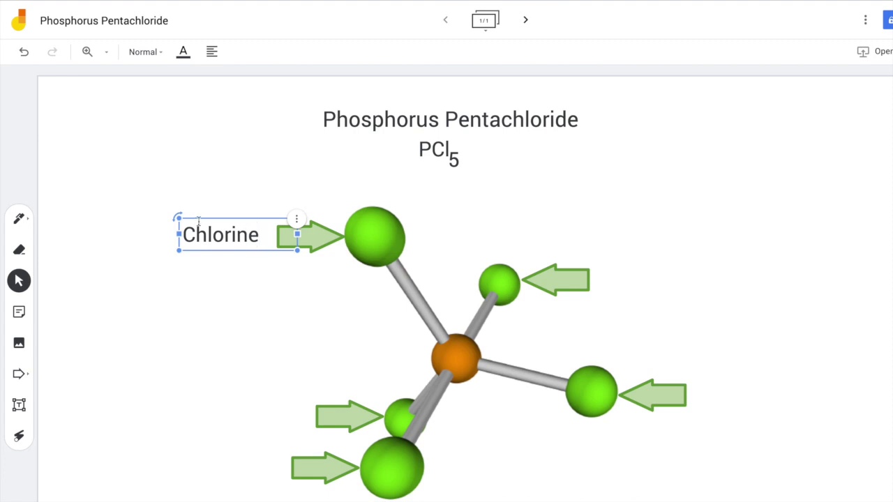
key(Escape)
Step: Duplicate the Chlorine label and place a copy beside each remaining chlorine arrow
click(255, 233)
click(297, 218)
click(325, 241)
drag(265, 246, 282, 403)
key(ctrl+d)
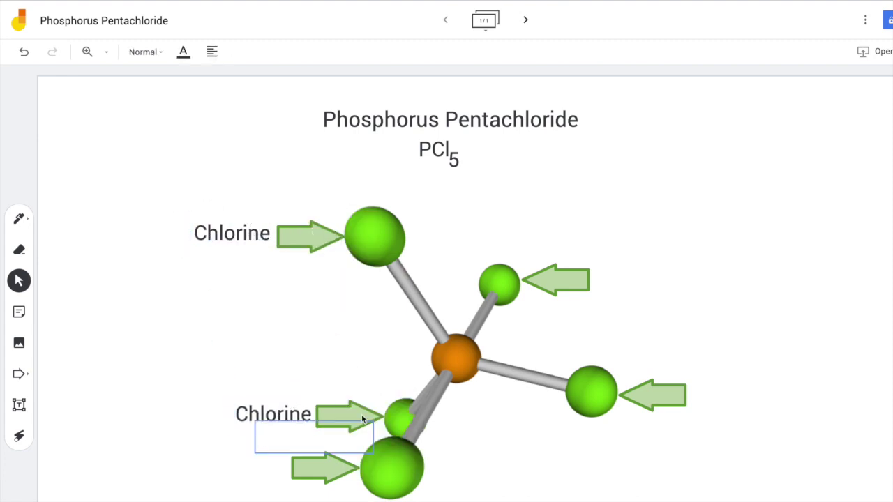
drag(316, 436, 632, 278)
key(ctrl+d)
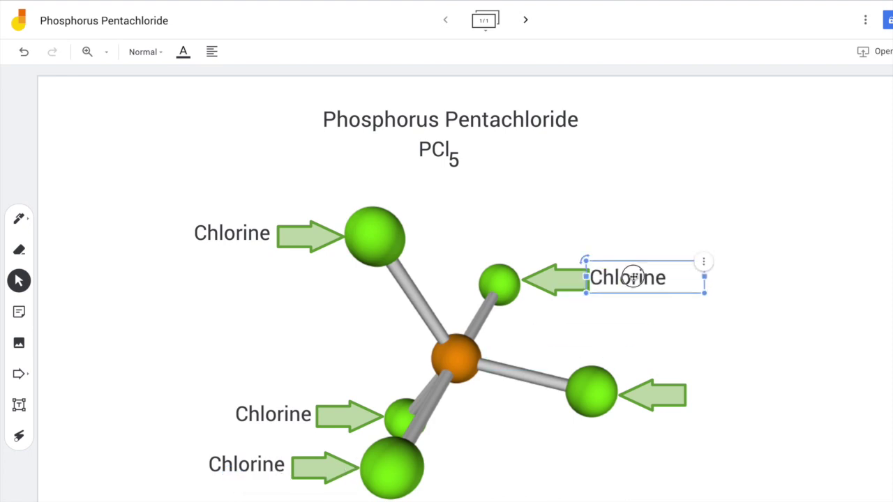
key(ctrl+d)
drag(663, 313, 739, 399)
click(833, 374)
Step: Add an arrow pointing at the orange centre atom with a label reading 'Phosphorus'
right_click(328, 229)
click(345, 222)
drag(314, 245, 376, 343)
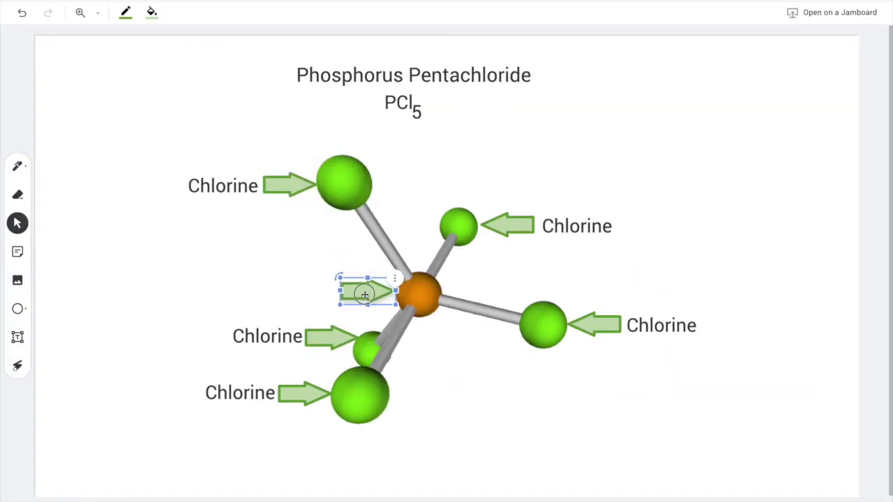
click(223, 185)
key(ctrl+d)
drag(241, 212, 296, 292)
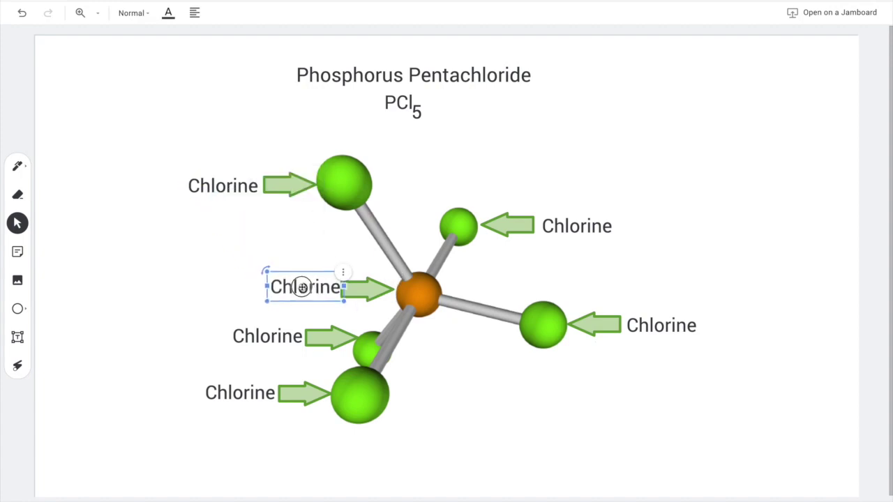
double_click(295, 292)
text(Phosphorus)
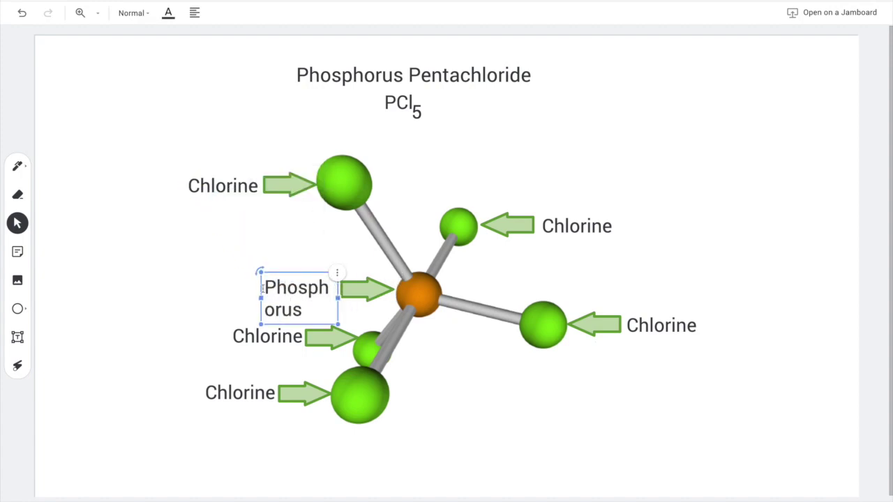
drag(259, 298, 223, 292)
Step: Give the phosphorus arrow an orange outline and yellow fill
click(366, 289)
click(126, 12)
click(126, 64)
click(151, 12)
click(155, 64)
click(460, 407)
click(23, 171)
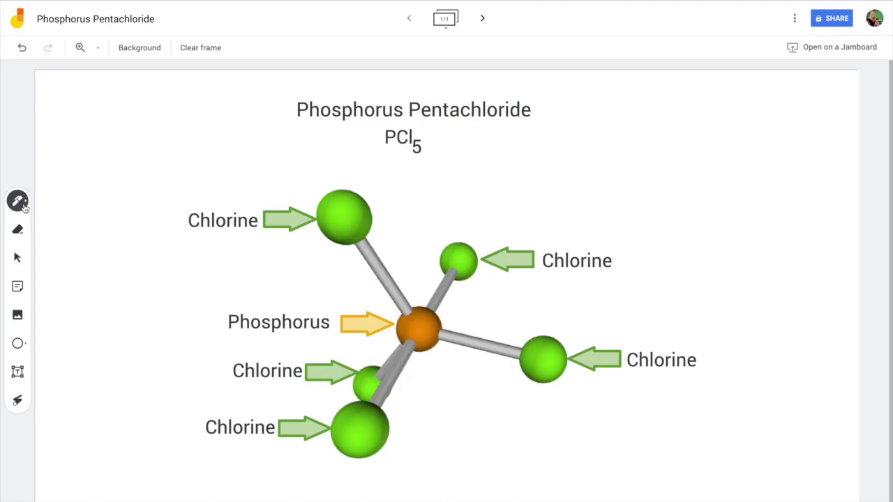
Step: Draw two pen strokes downward, one below the right chlorine and one below the phosphorus atom
click(23, 205)
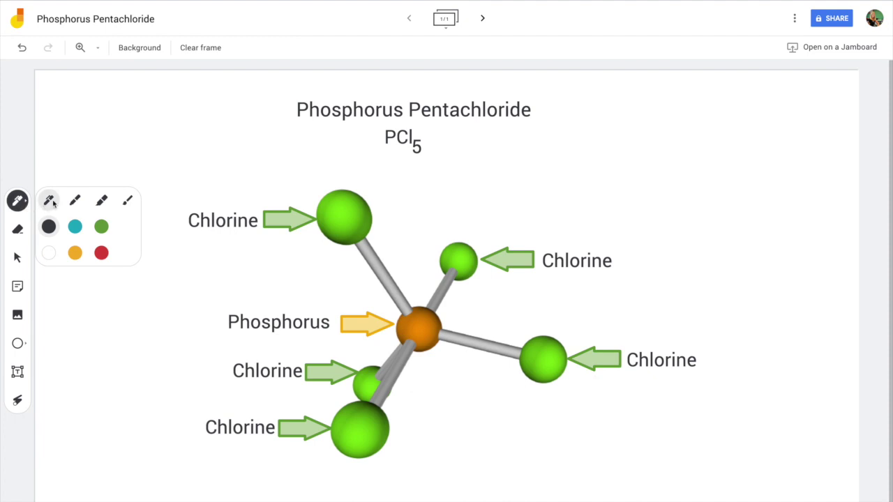
drag(545, 384, 545, 425)
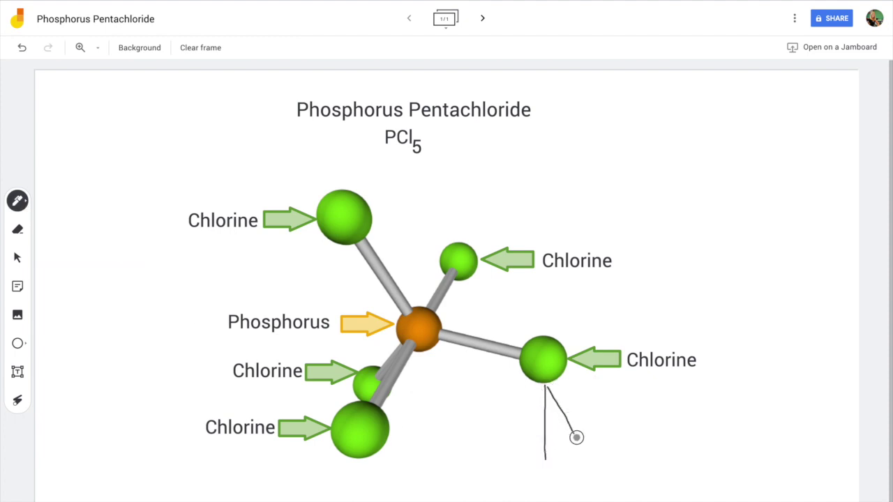
drag(431, 352, 425, 404)
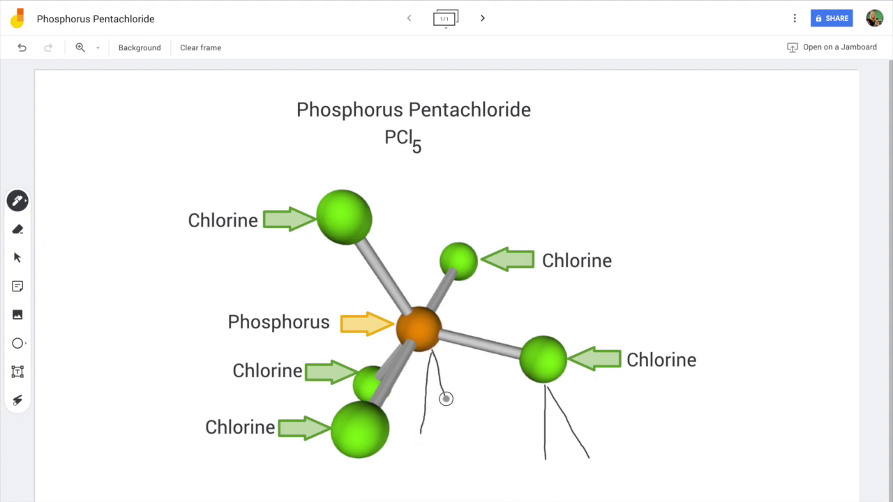
click(19, 344)
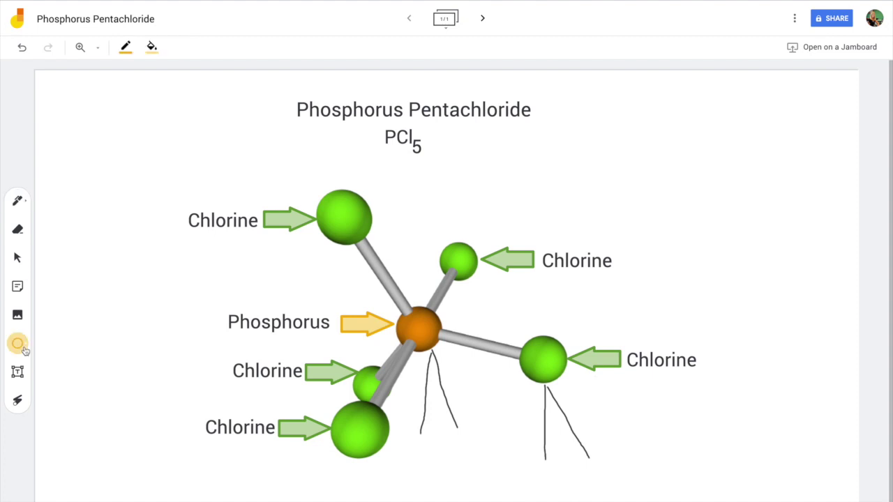
Step: Draw a circle with black outline and white fill below the right chlorine
click(125, 46)
click(127, 71)
click(151, 47)
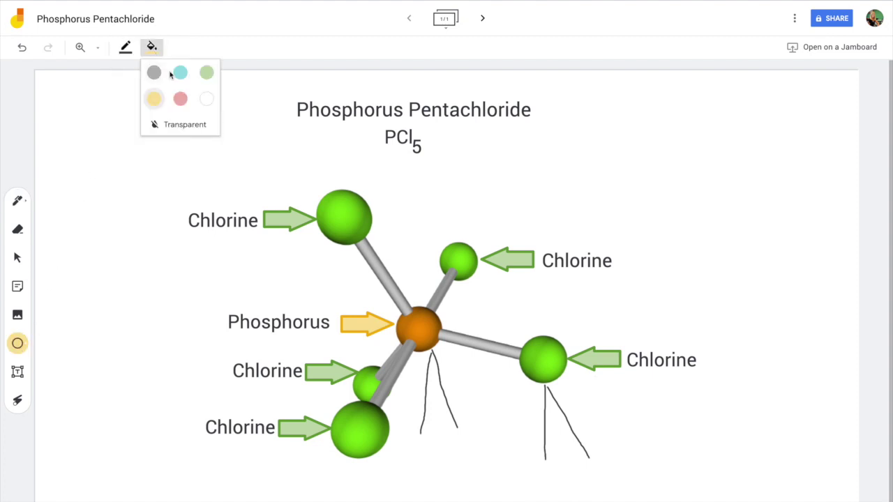
click(204, 101)
drag(546, 452, 583, 494)
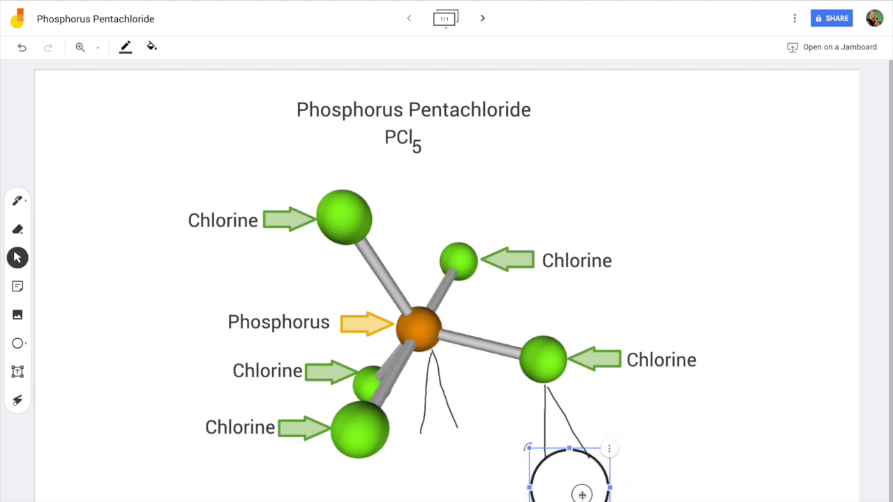
Step: Duplicate the circle and move the copy left, under the phosphorus line
click(571, 452)
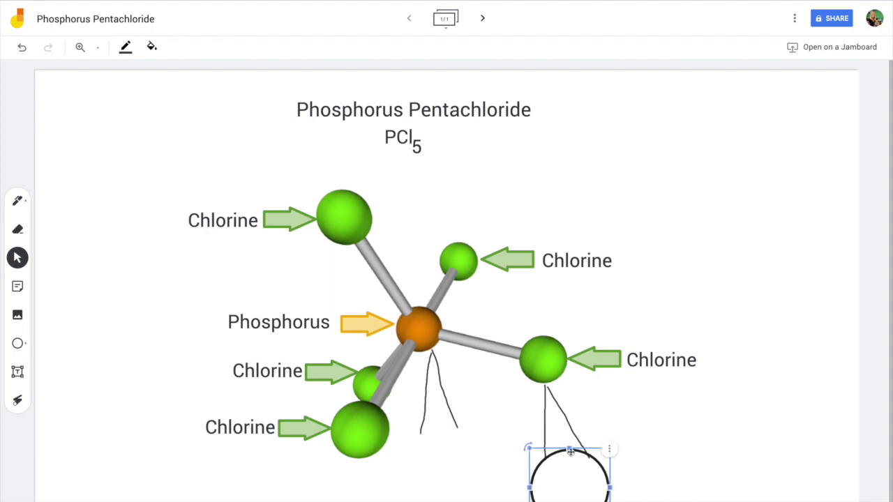
click(611, 449)
click(631, 453)
drag(616, 467, 445, 469)
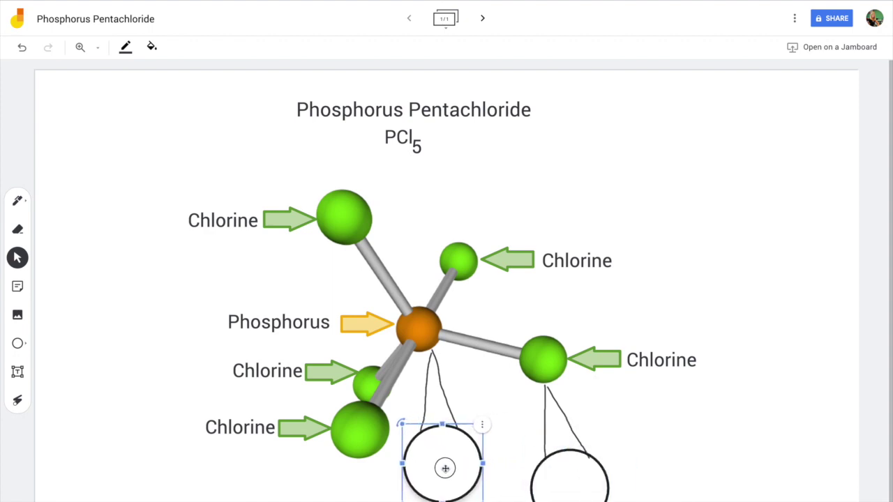
click(705, 466)
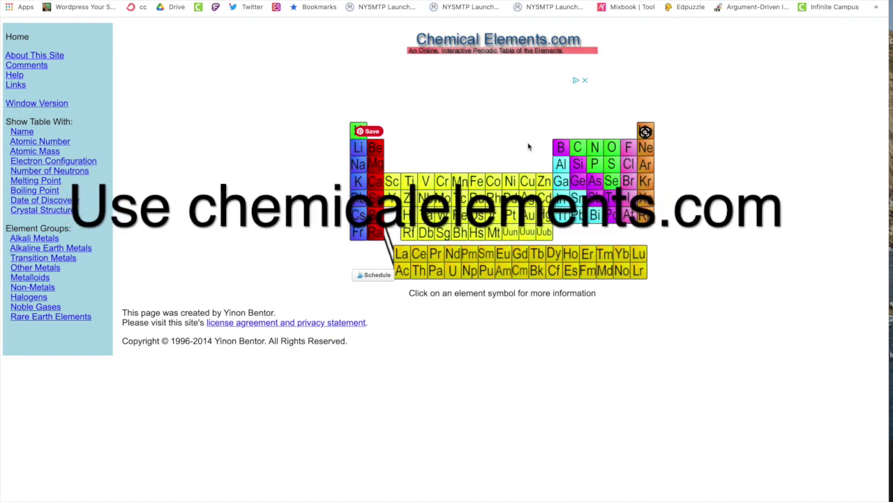
Step: Save the Phosphorus atomic-structure image from its element page as 'Phosphorus'
click(594, 166)
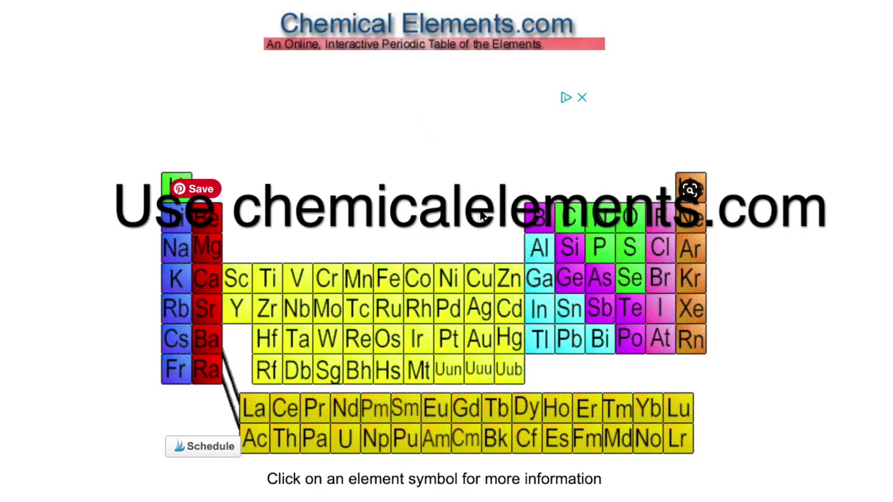
click(598, 249)
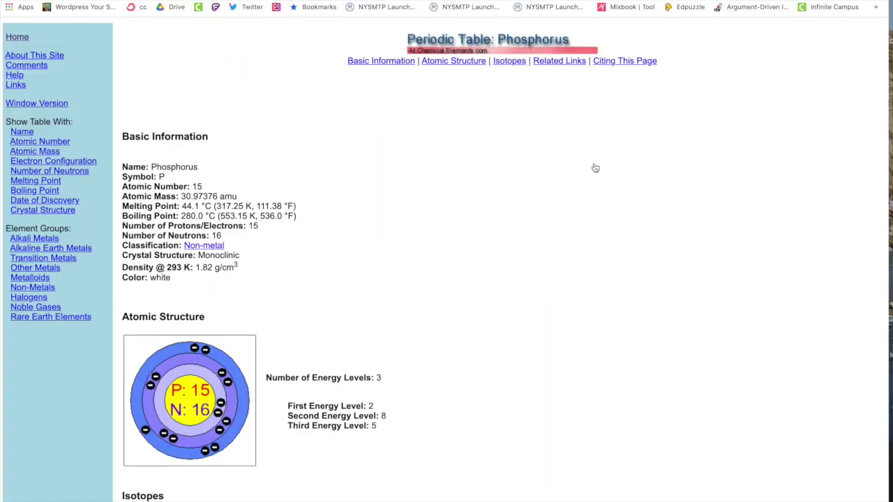
right_click(180, 393)
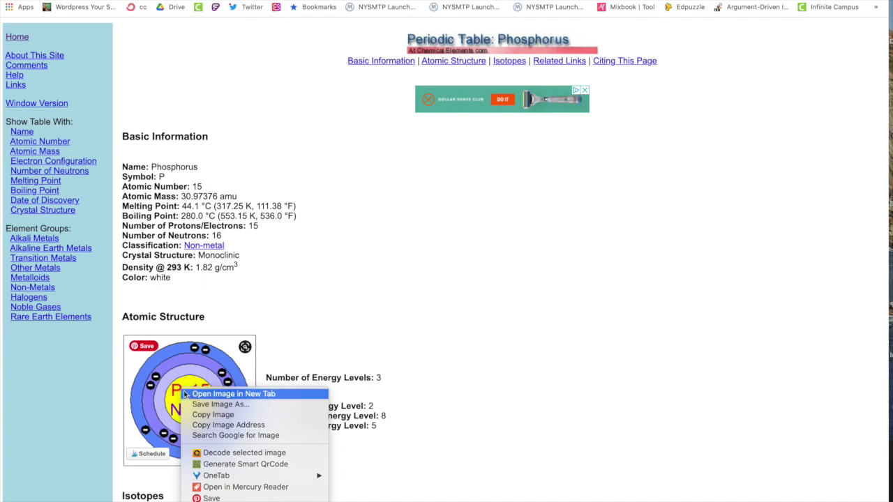
click(200, 405)
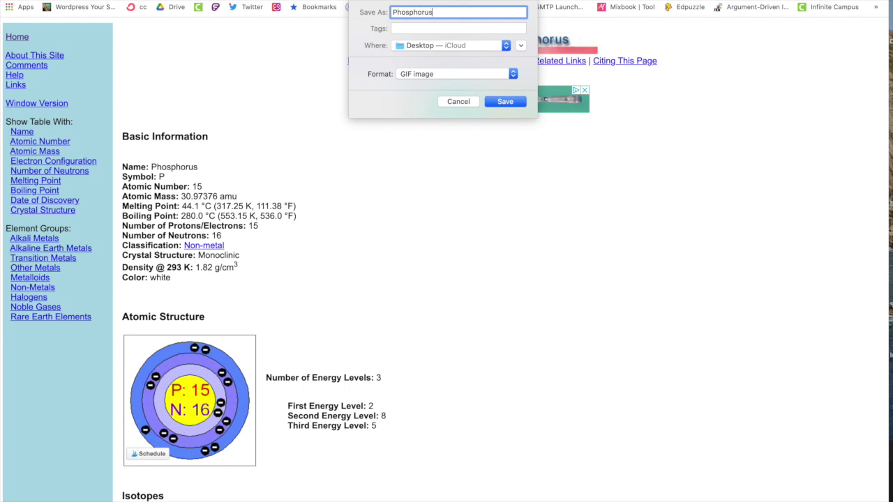
key(Return)
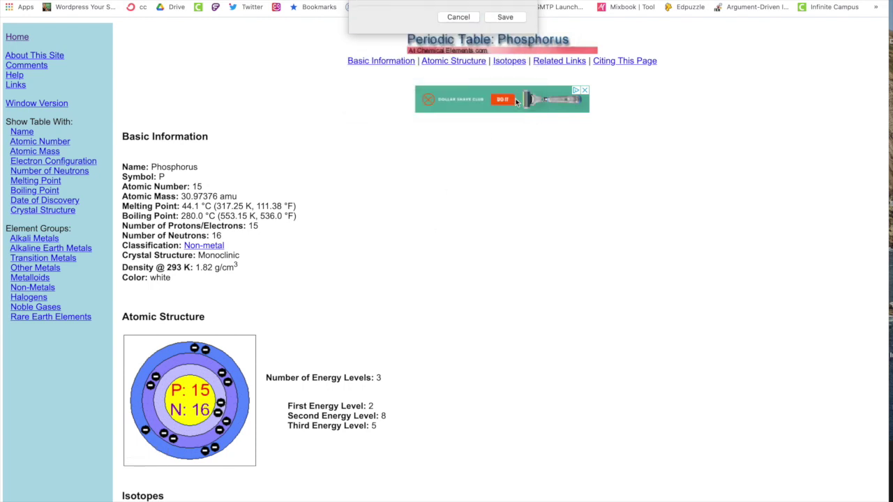
Step: Save the Chlorine atomic-structure image from its element page as 'Chlorine'
key(super+bracketleft)
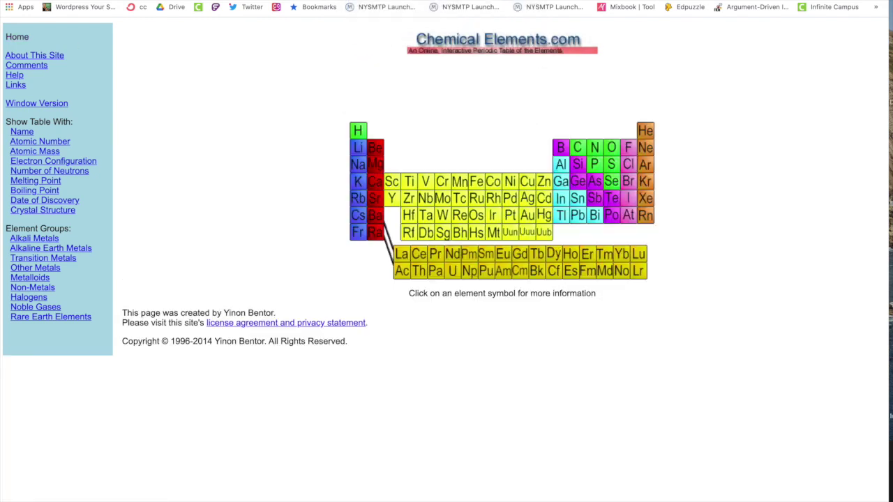
click(627, 165)
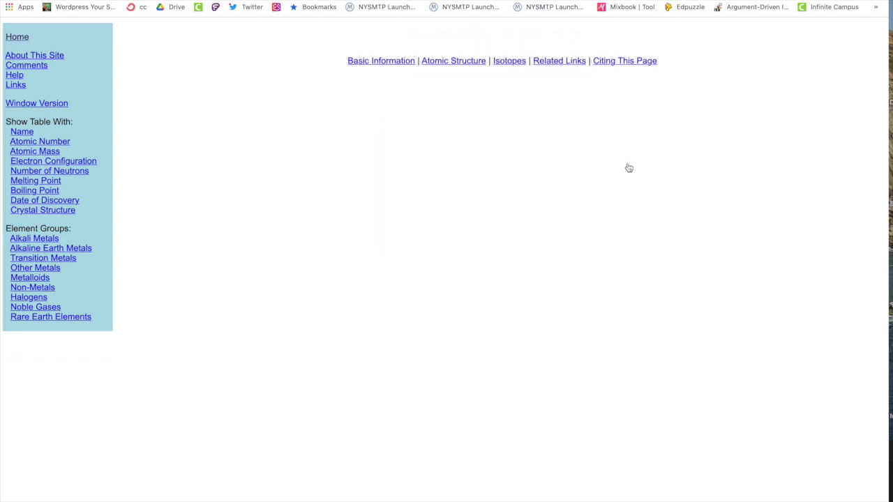
right_click(201, 384)
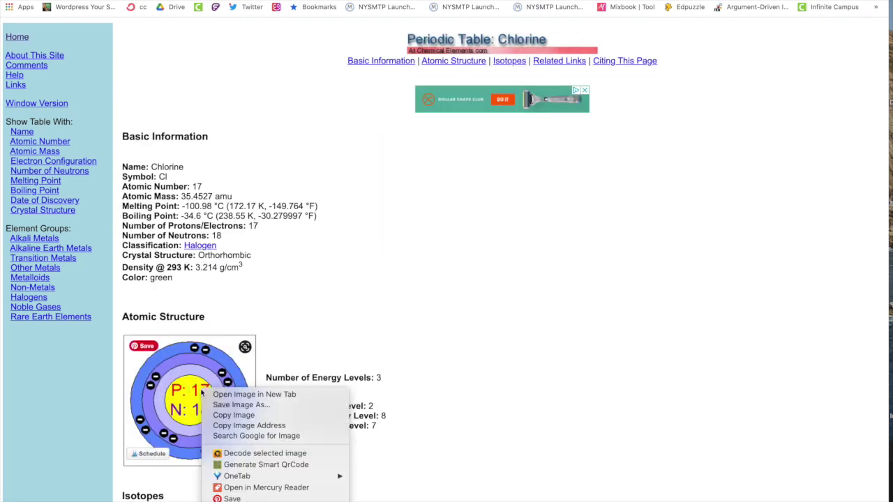
click(233, 408)
text(Chlorine)
key(Return)
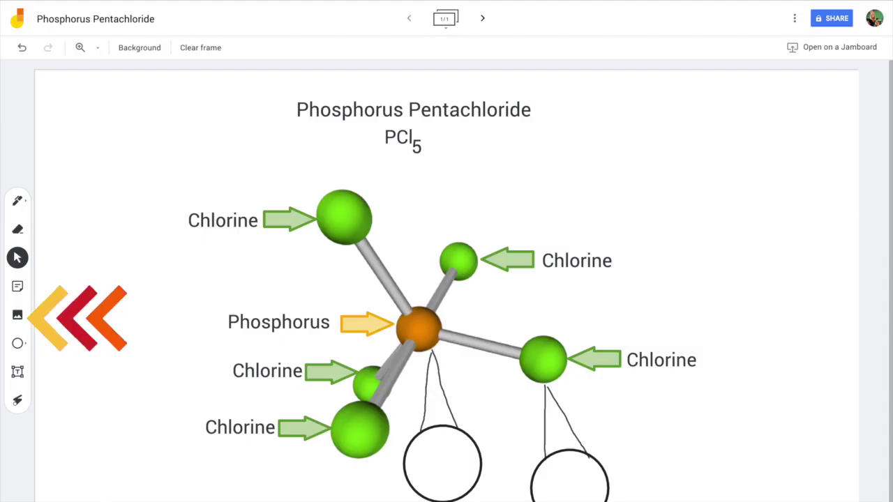
Step: Upload the Phosphorus atom image and shrink it into the left circle
click(18, 314)
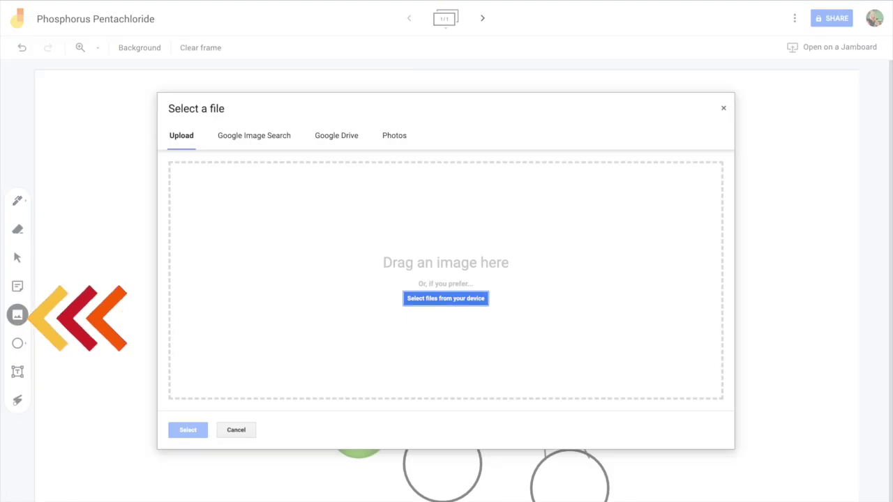
drag(892, 293, 419, 311)
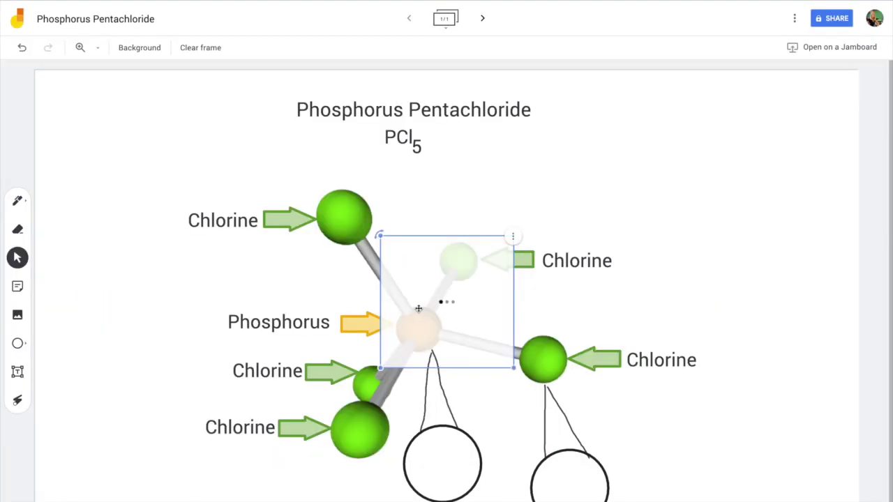
drag(511, 368, 446, 459)
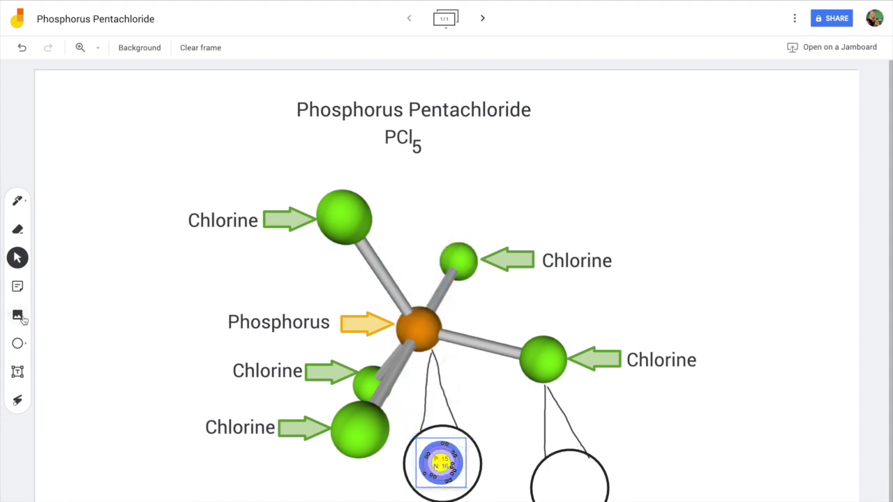
Step: Upload the Chlorine atom image and resize it into the right circle
click(19, 316)
click(418, 300)
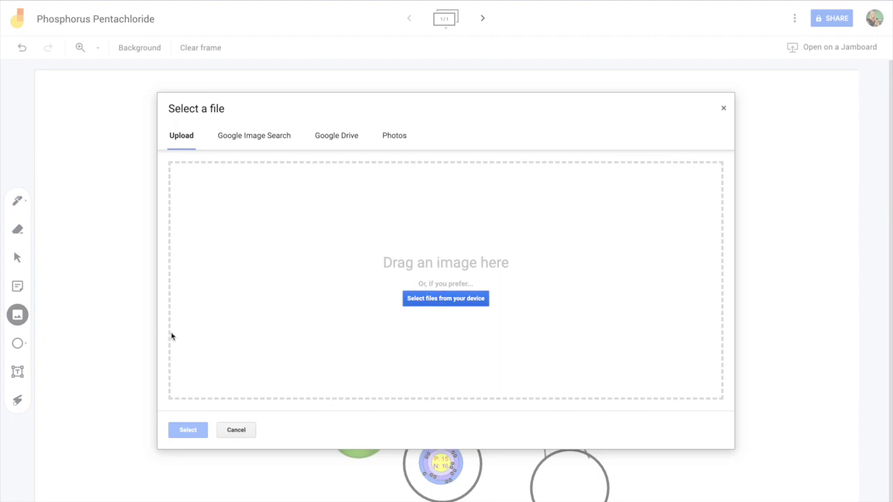
key(Escape)
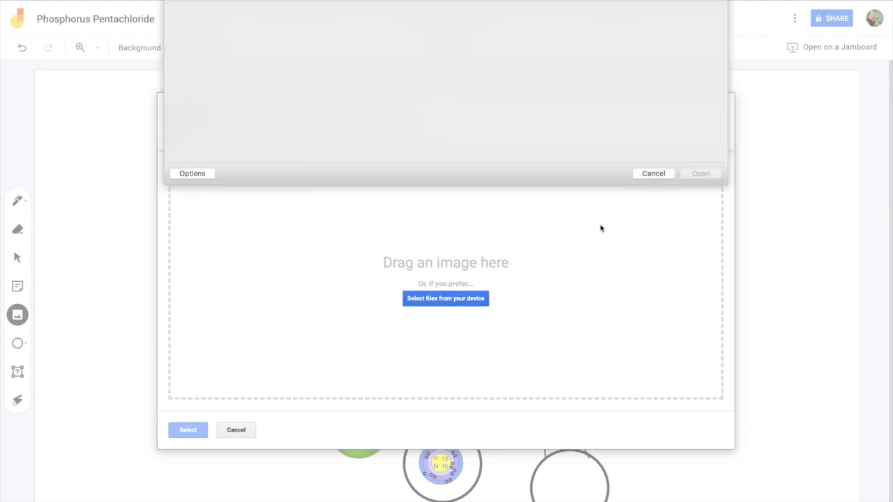
drag(892, 332, 452, 328)
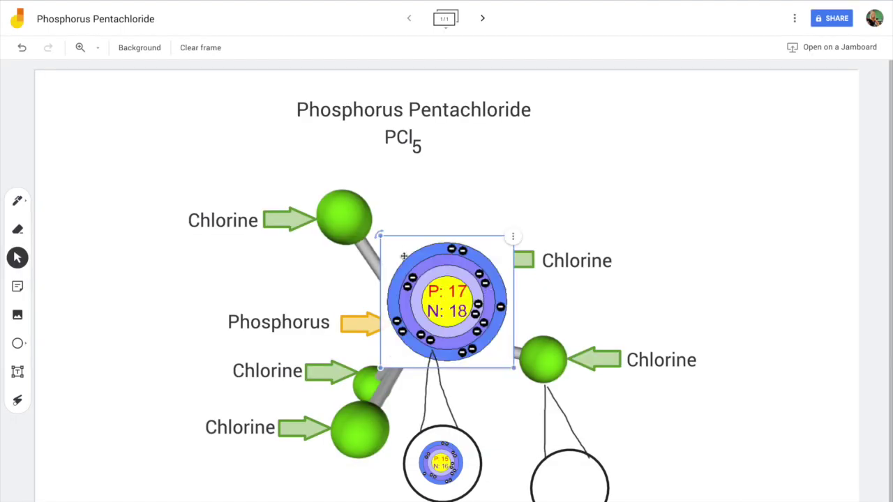
drag(514, 369, 448, 305)
drag(419, 274, 583, 491)
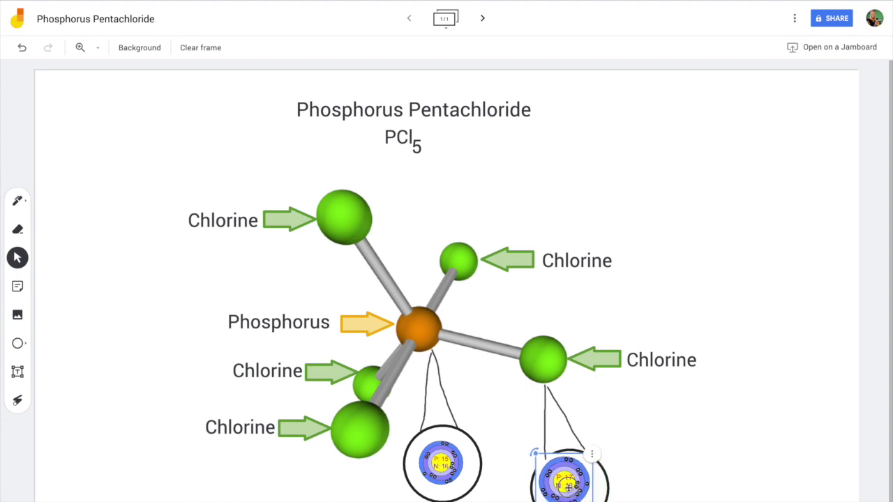
click(699, 483)
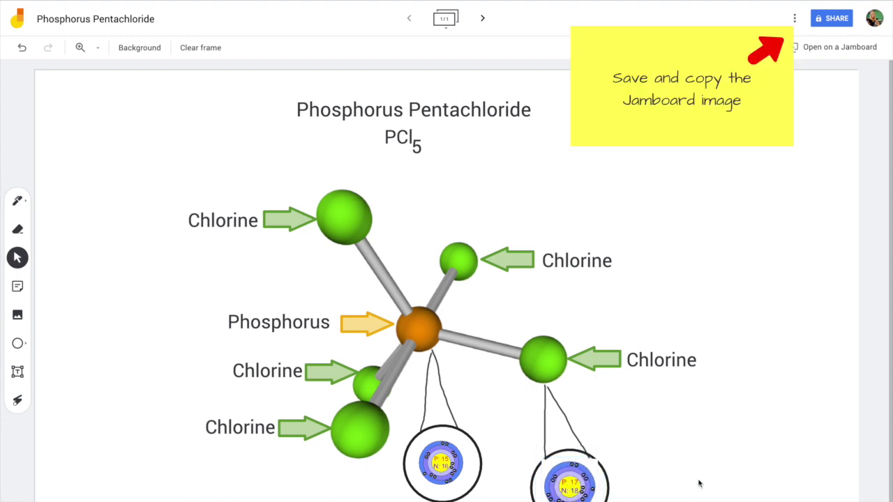
Step: Save the finished PCl5 frame as an image from the More actions menu
click(795, 19)
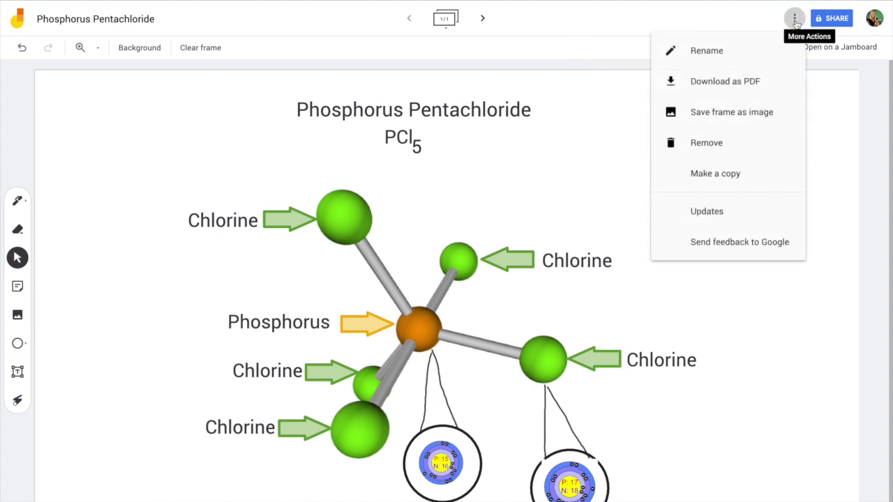
click(721, 115)
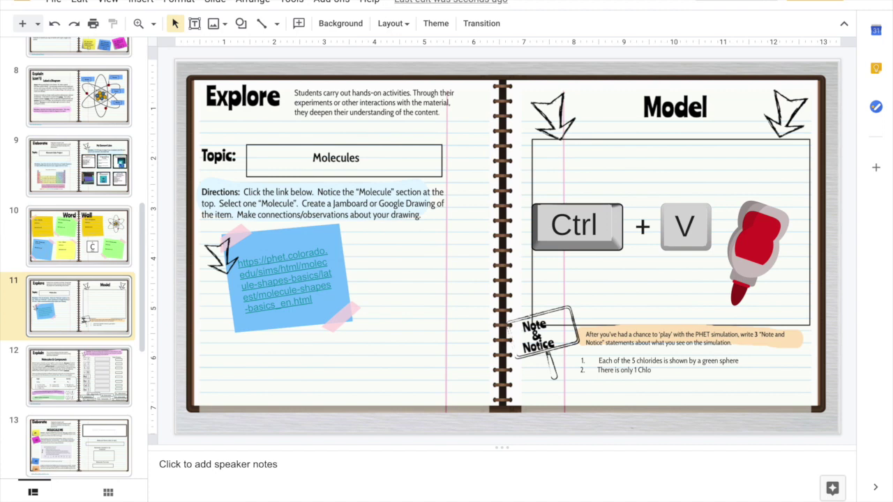
Step: Paste the PCl5 frame image onto slide 11 with Ctrl+V
key(ctrl+v)
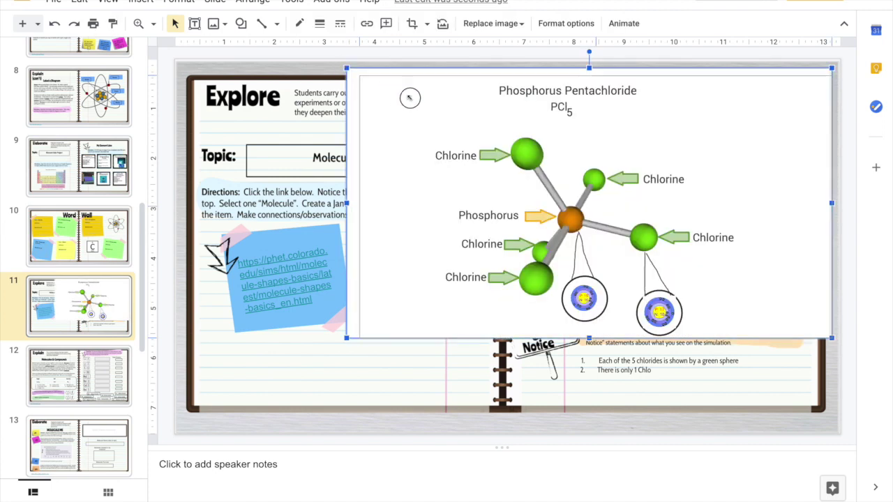